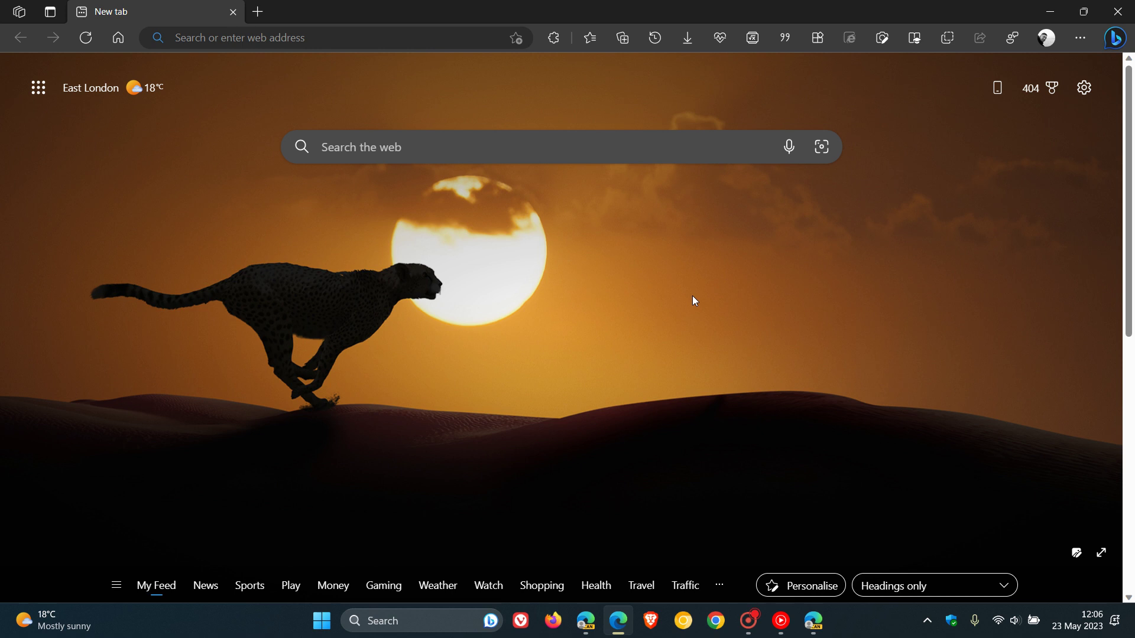
- Add the New tab to a new tab group named Edge and dismiss the group editor
right_click(168, 11)
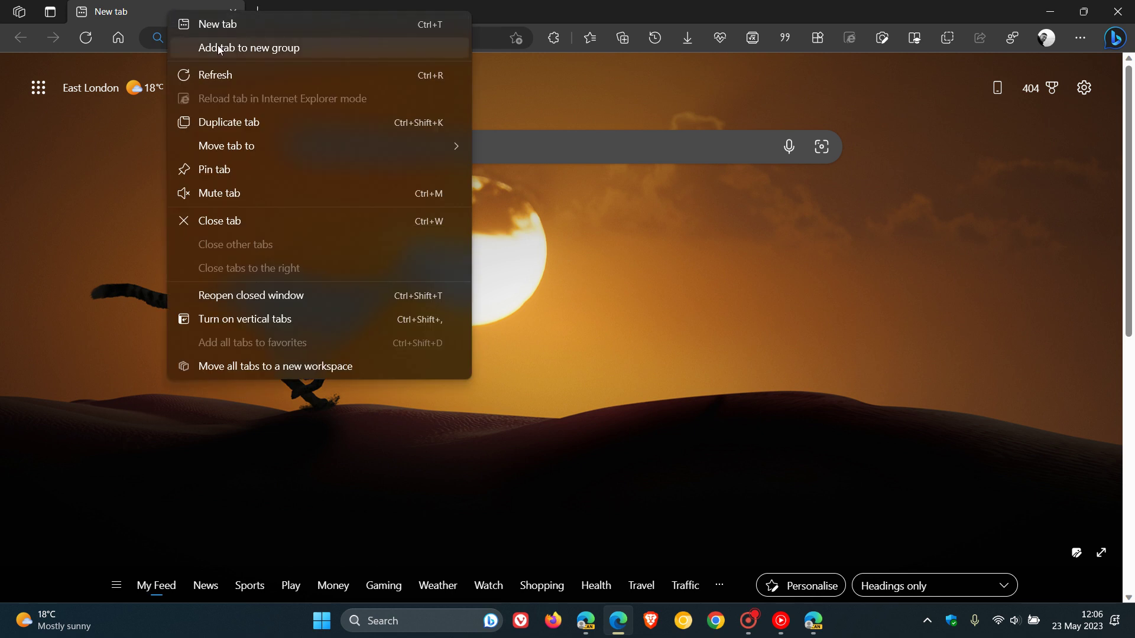
click(249, 47)
text(Edge)
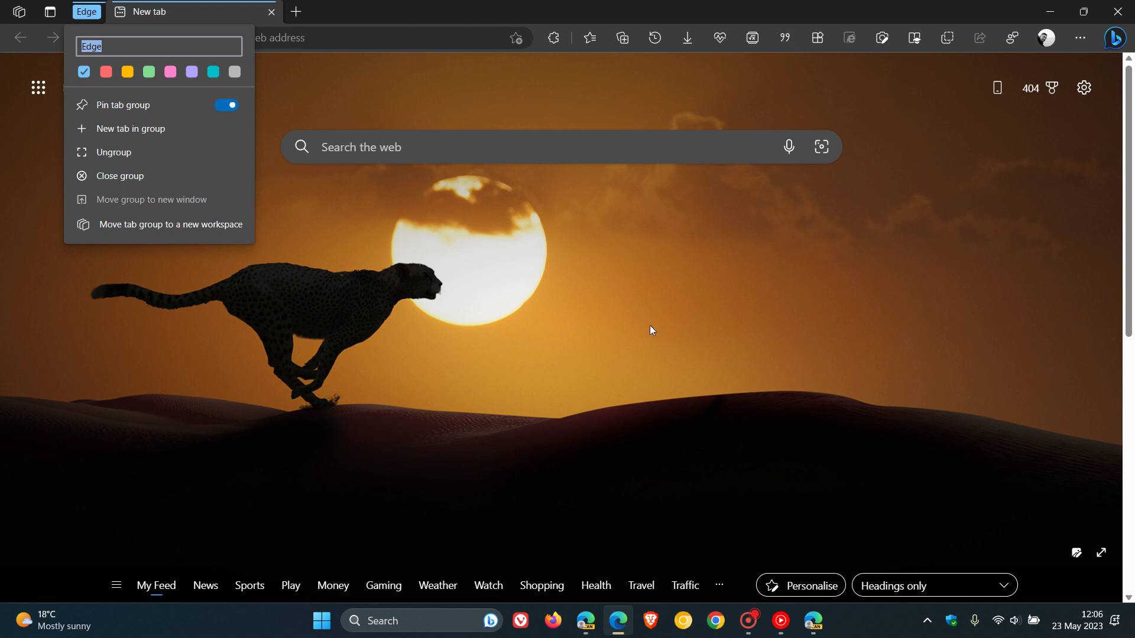
click(627, 284)
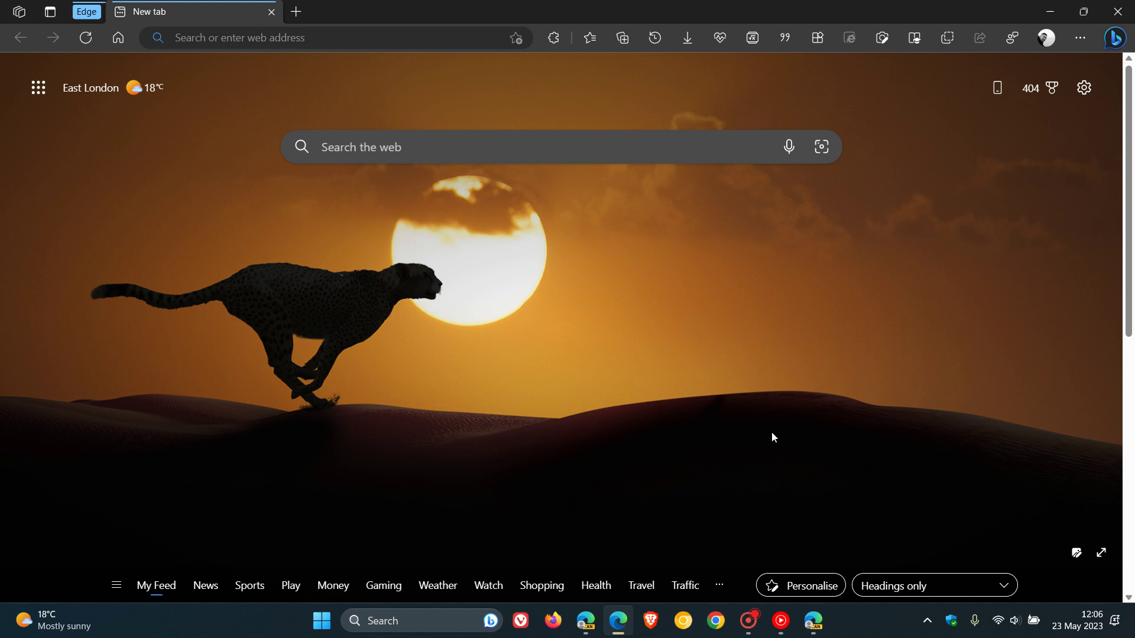
- Switch to the other Edge window with the Windows download, YouTube and Edge tabs
click(813, 620)
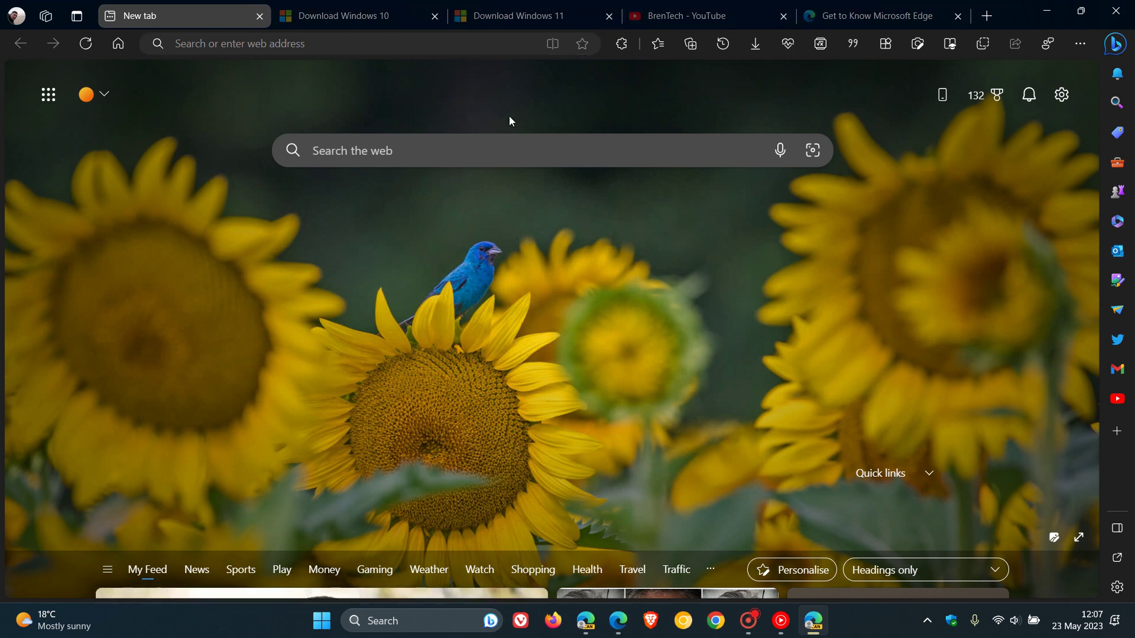
click(386, 15)
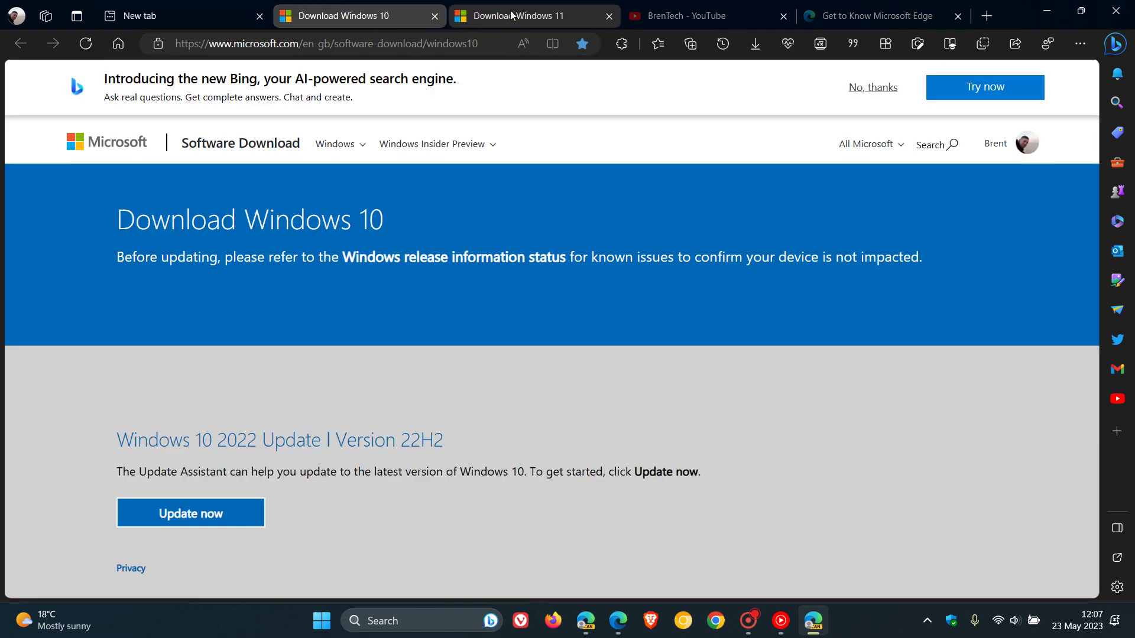
click(520, 15)
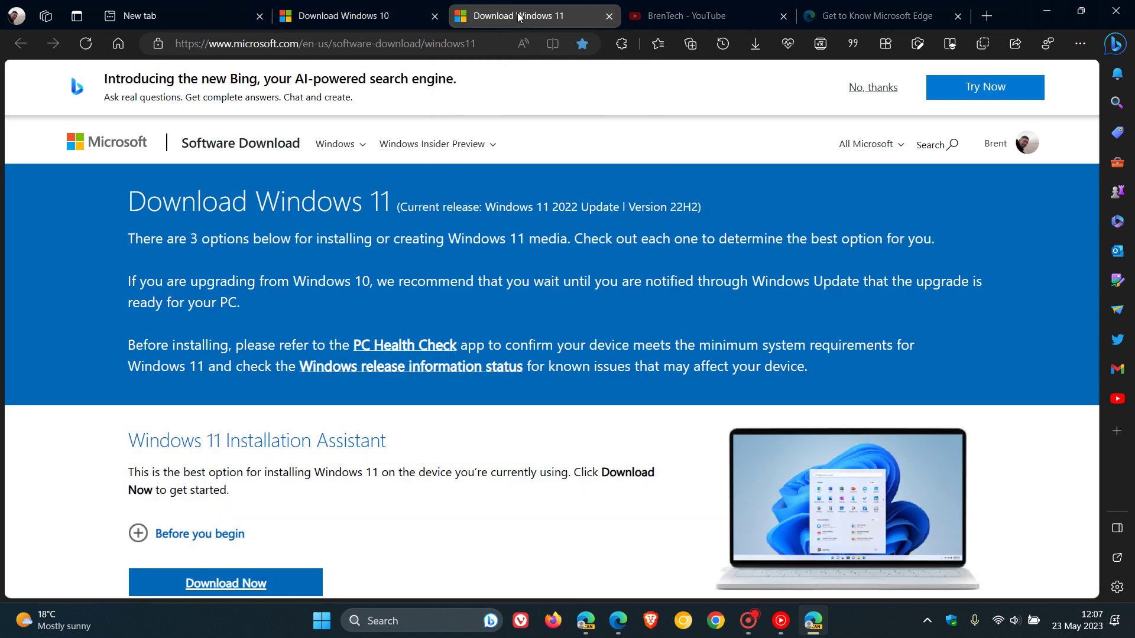
click(710, 15)
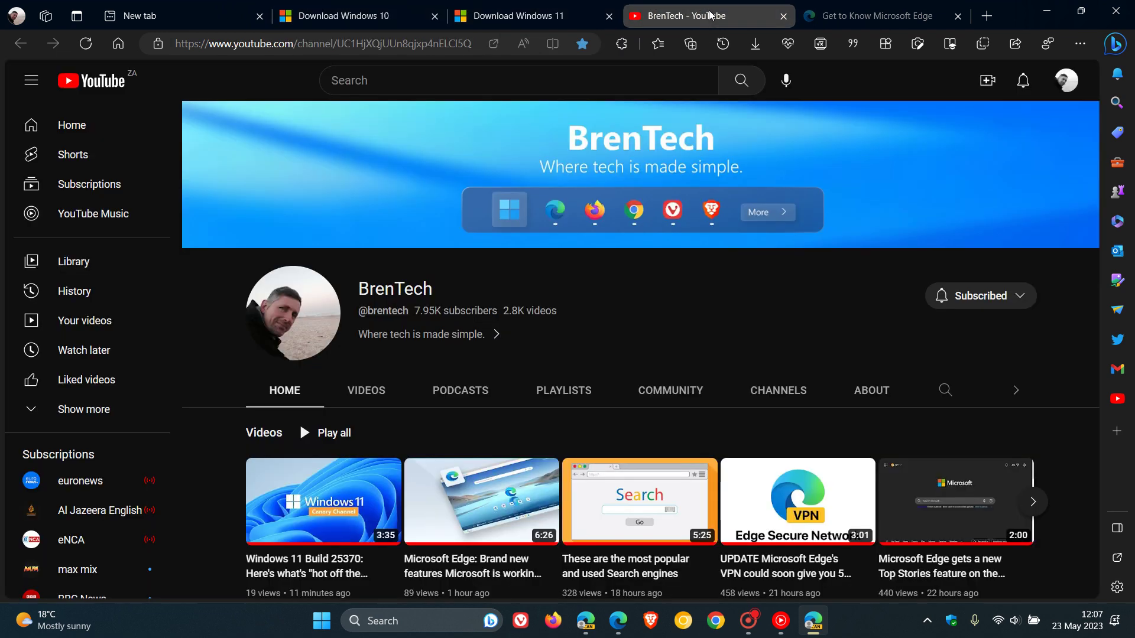
click(876, 15)
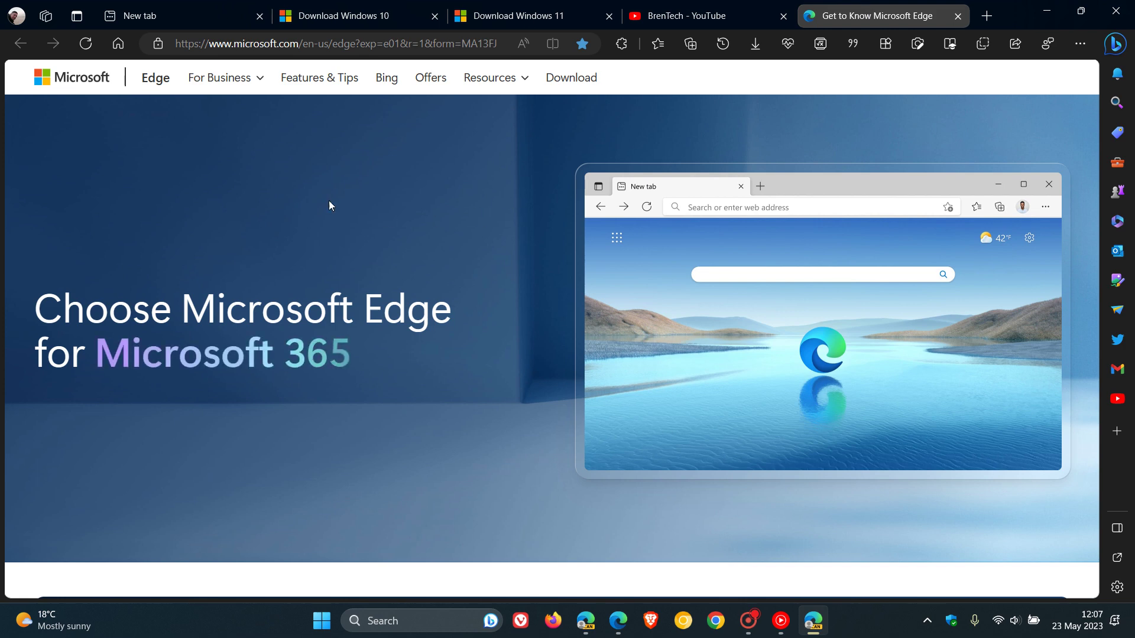
click(209, 12)
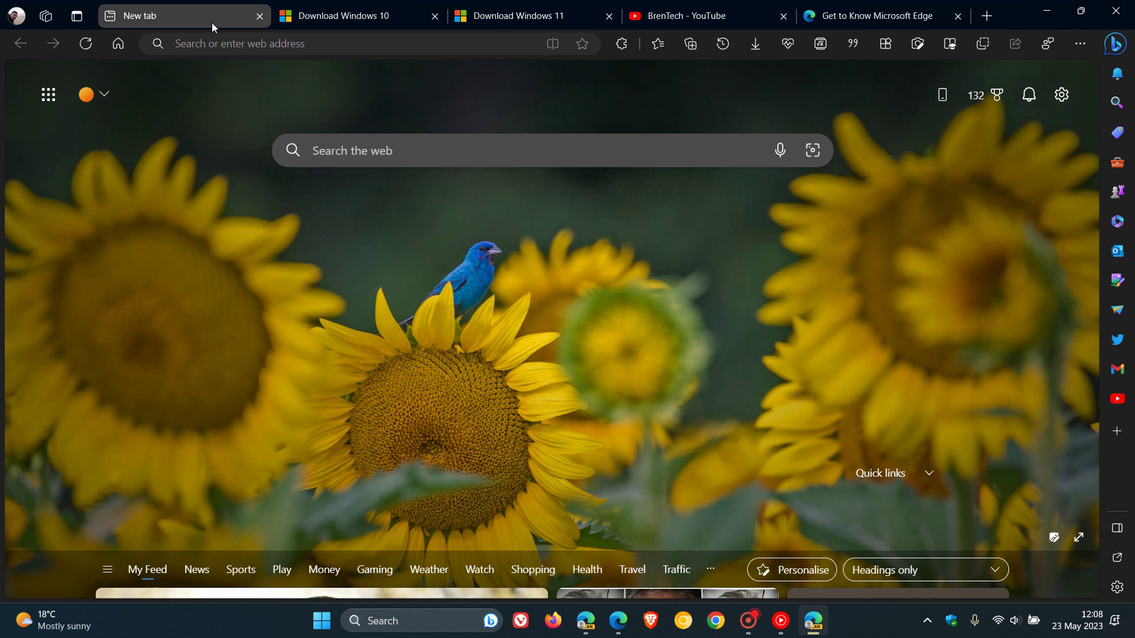
- Use Group similar tabs to put both Windows download tabs into a Windows group
click(78, 16)
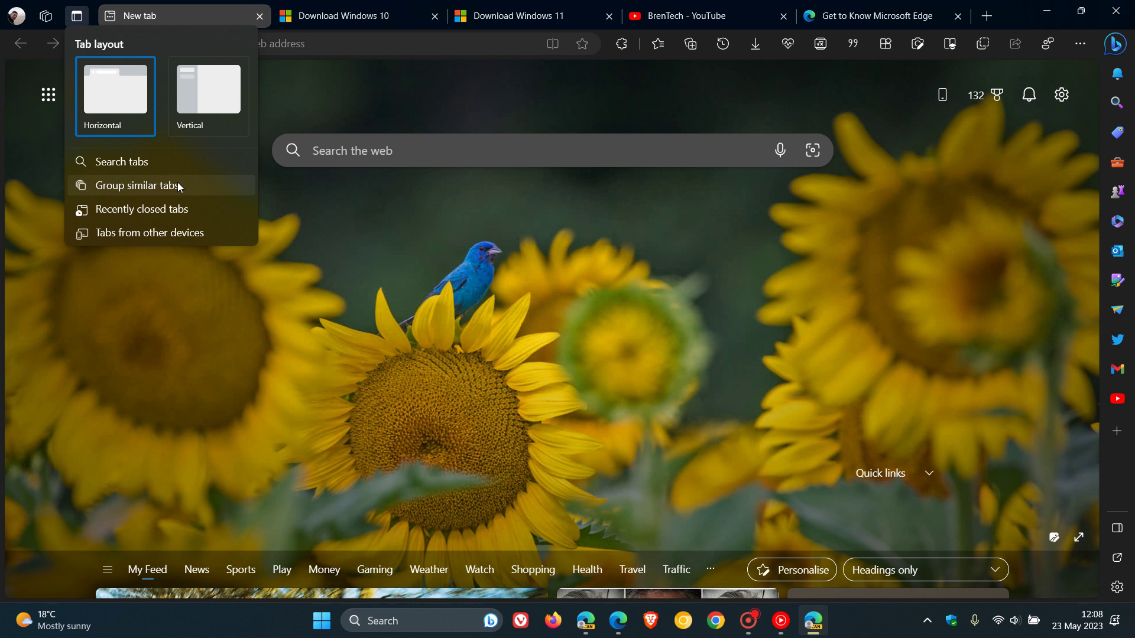
click(179, 186)
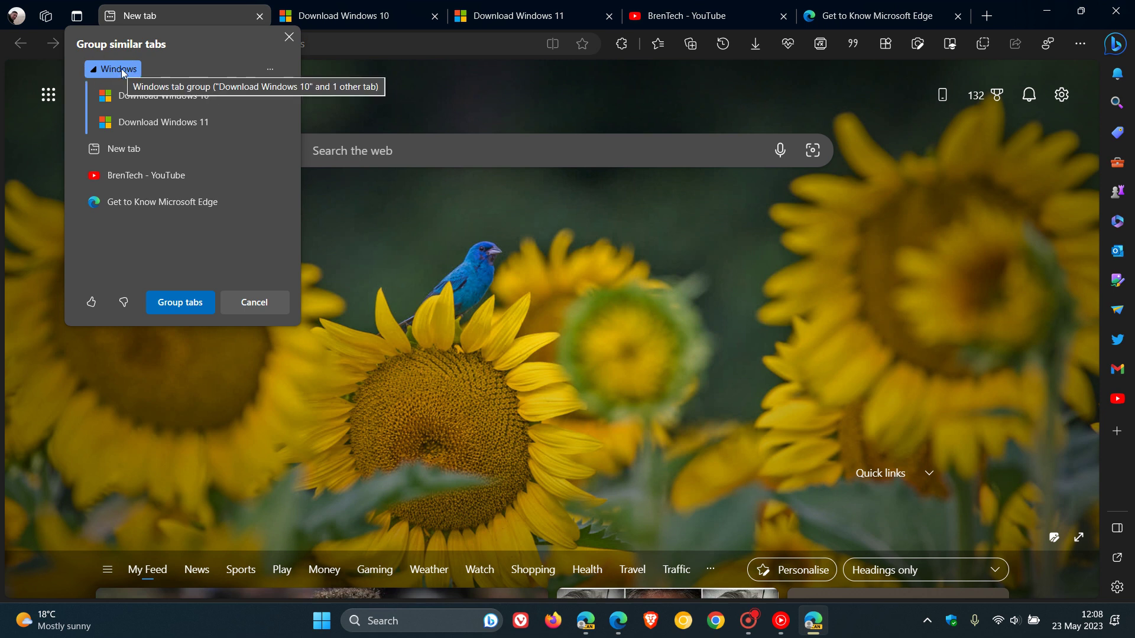
click(180, 302)
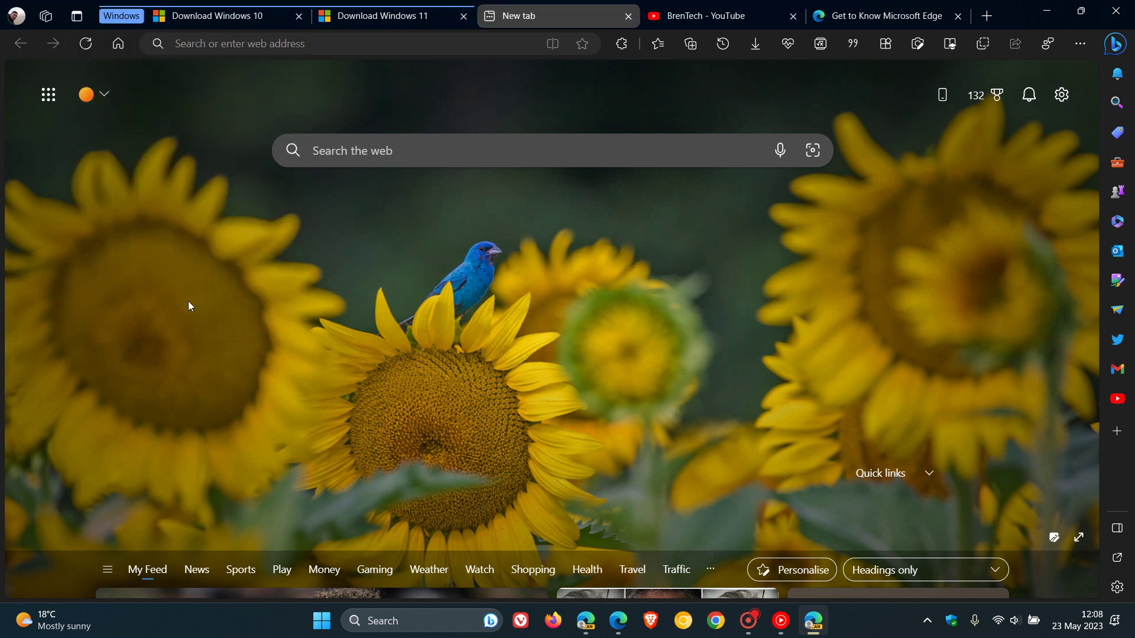
- Request Group similar tabs suggestions again, proposing Technology and Windows groups
click(78, 15)
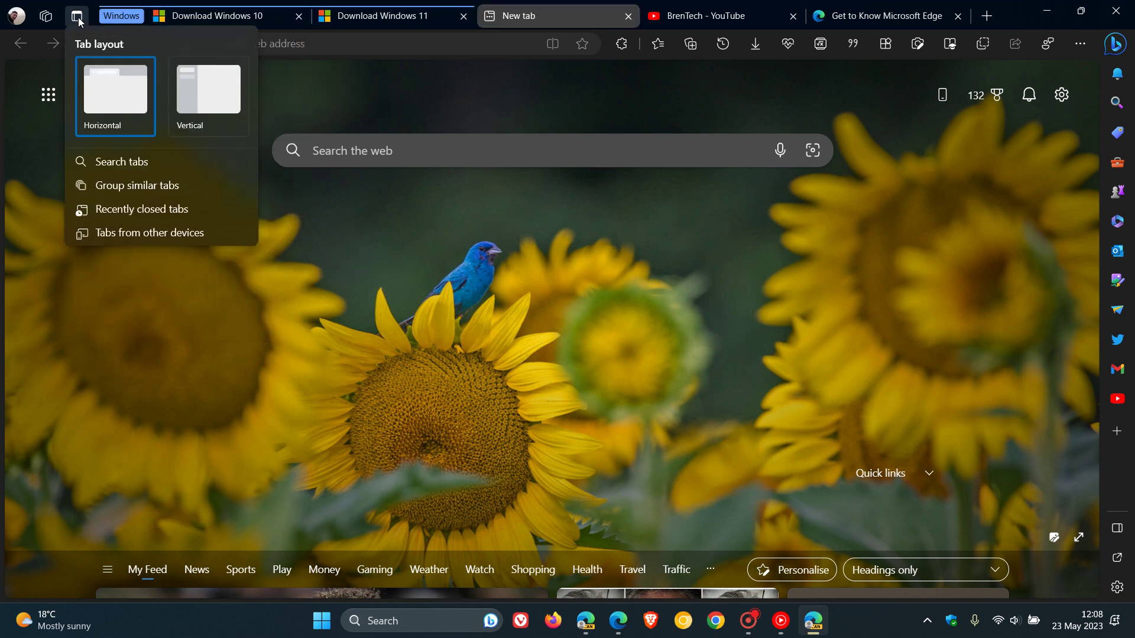
click(137, 185)
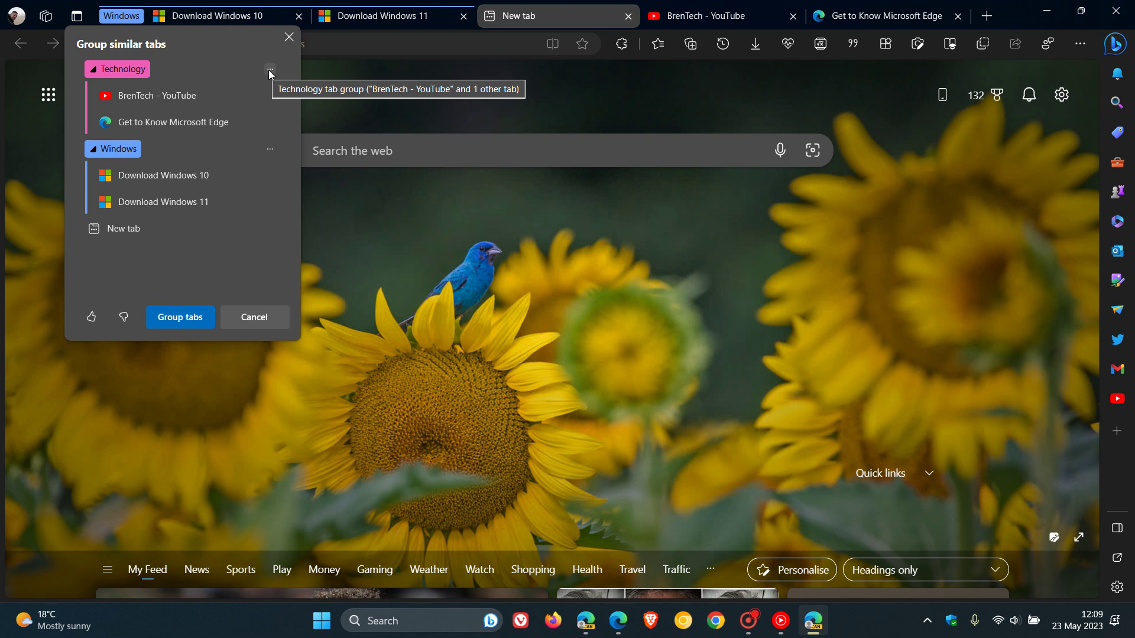
- Remove the suggested Technology and Windows groupings and cancel the suggestions dialog
click(269, 70)
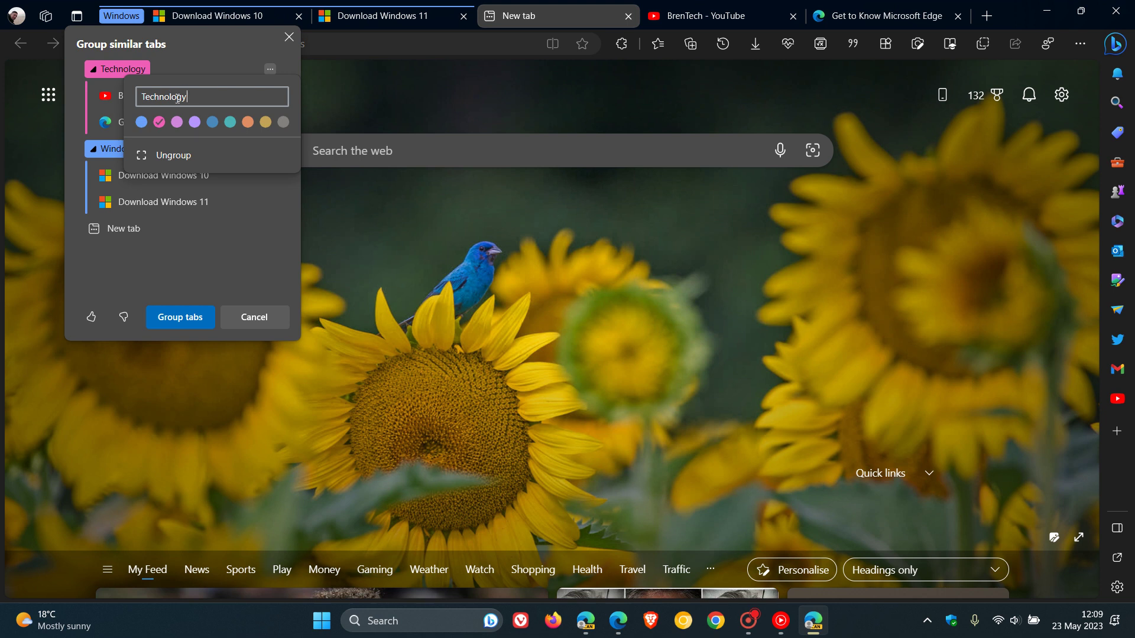
click(183, 158)
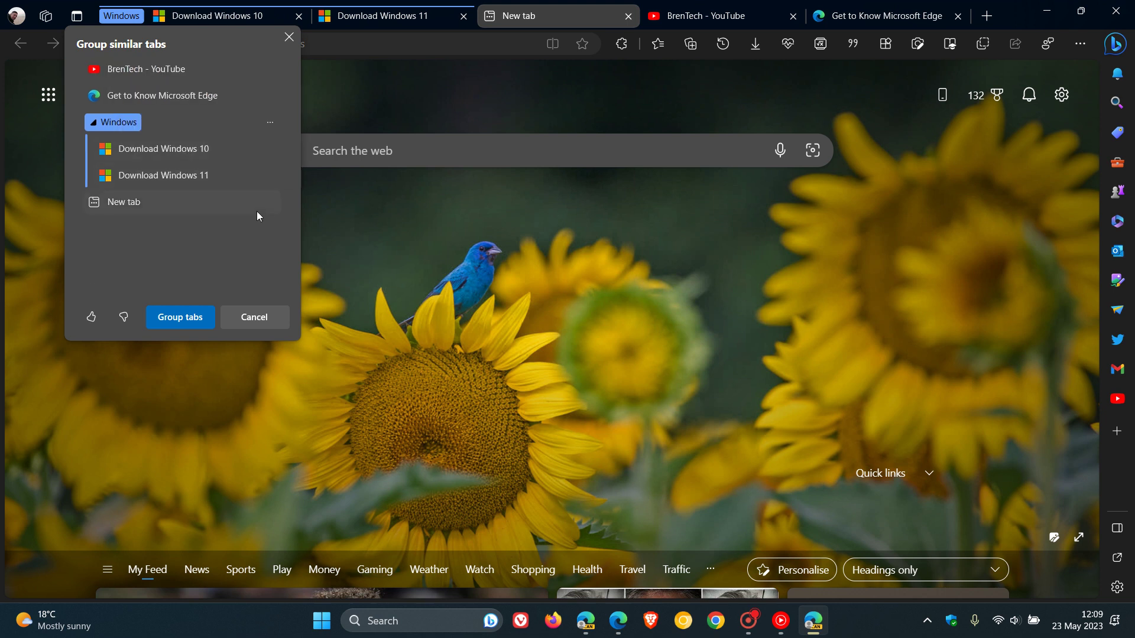
click(266, 118)
click(197, 201)
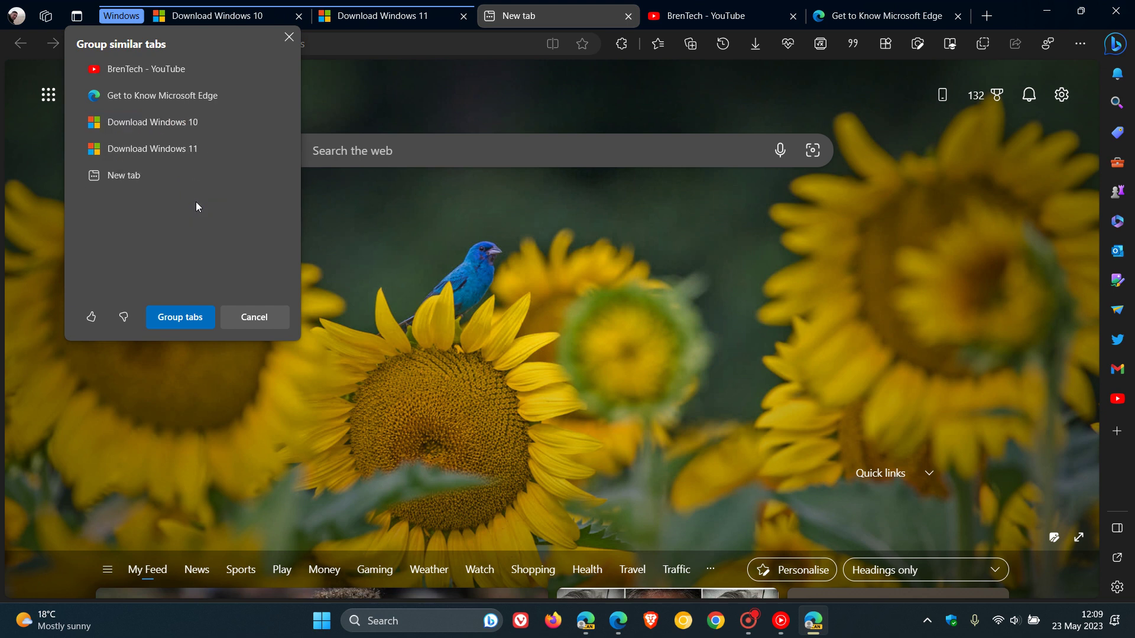
click(254, 317)
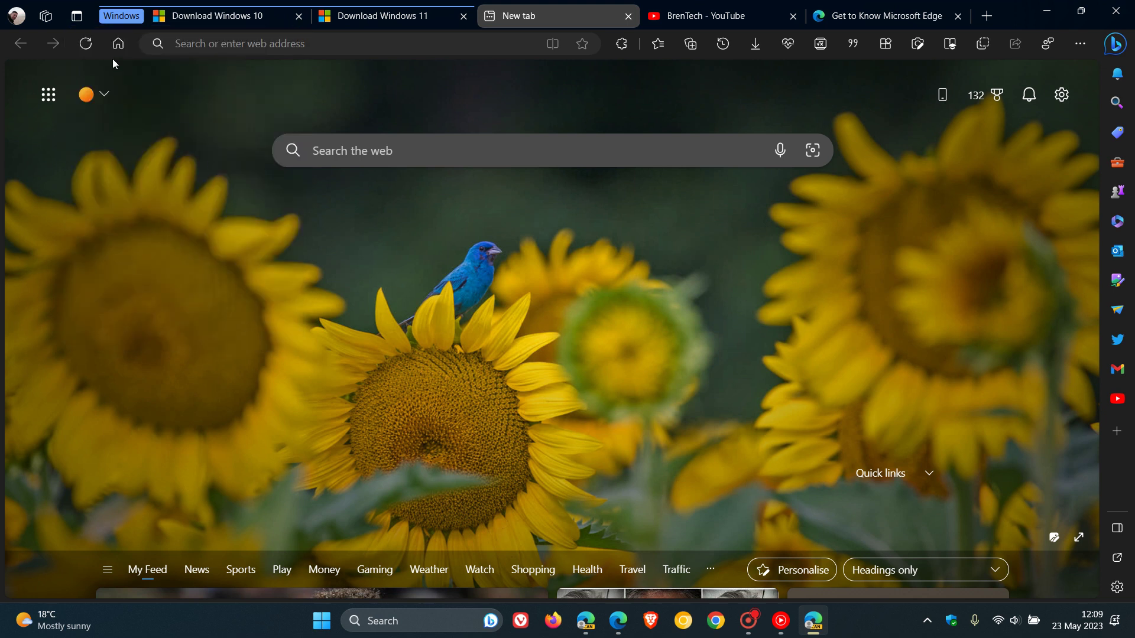
- Ungroup the existing Windows tab group so all five tabs are ungrouped
right_click(123, 17)
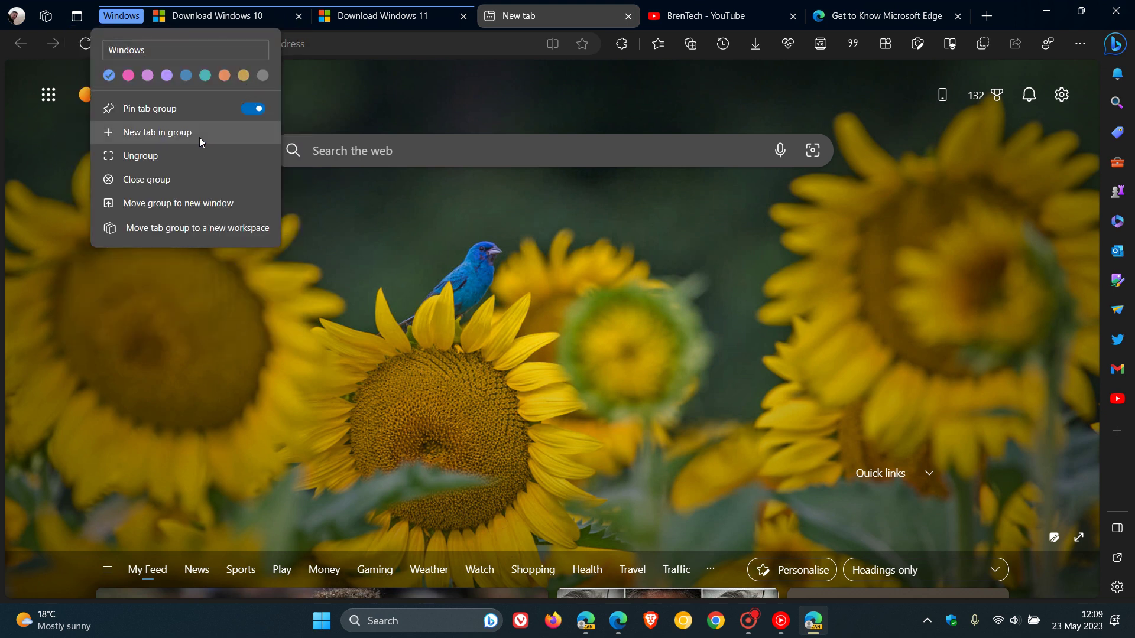
click(198, 159)
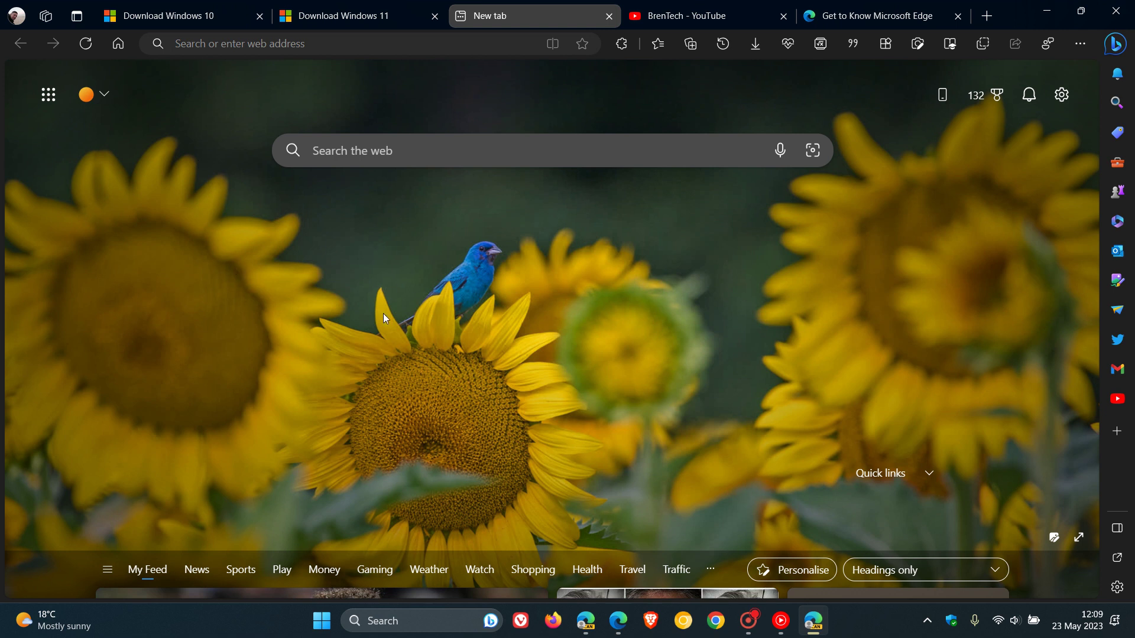
click(77, 16)
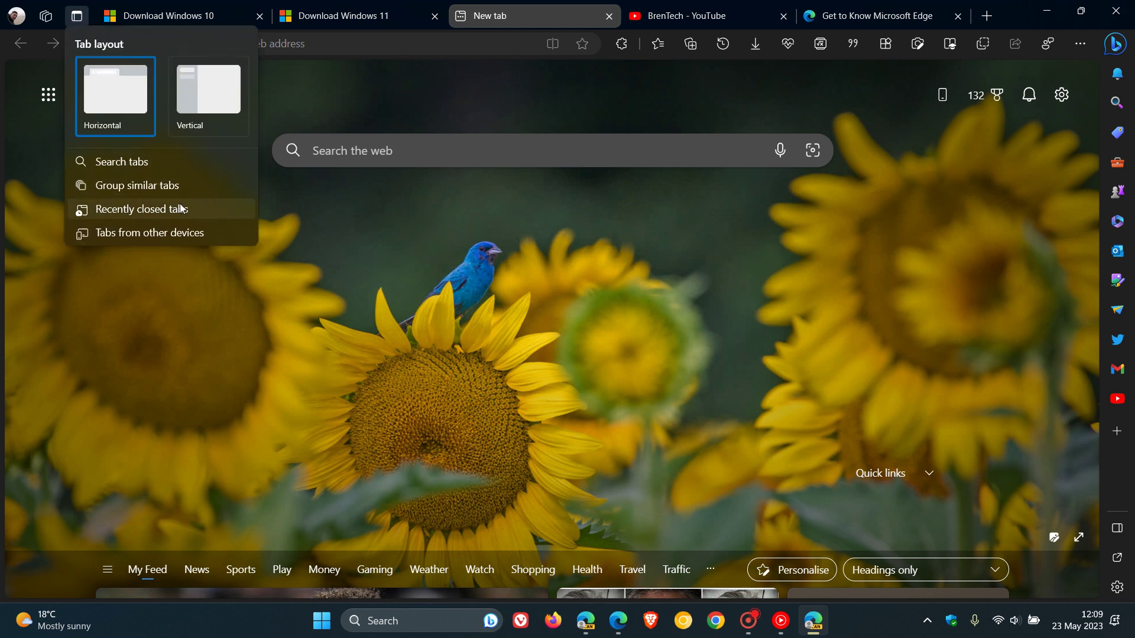
click(709, 319)
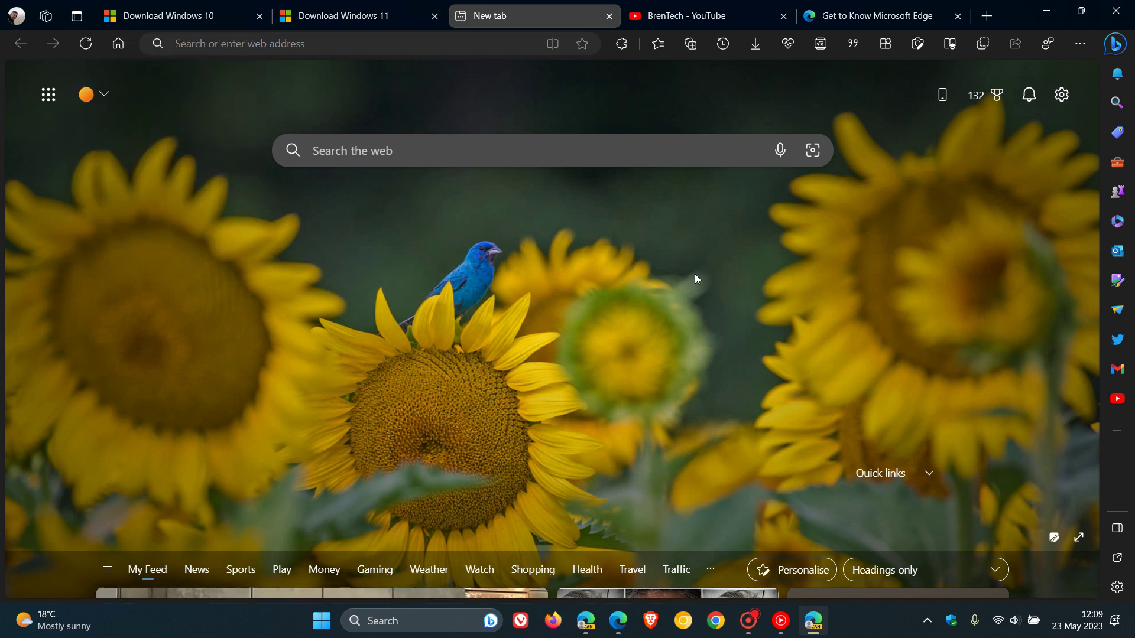